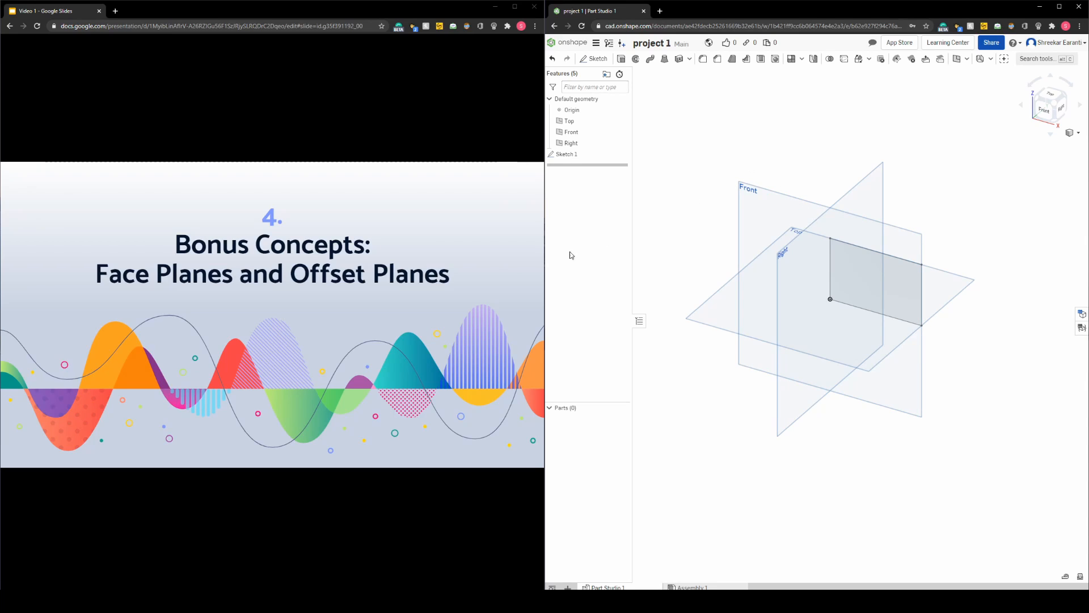
# Advance the presentation to the slide on other kinds of planes, and extrude the Sketch 1 rectangle 3 in as a new solid
pyautogui.click(267, 309)
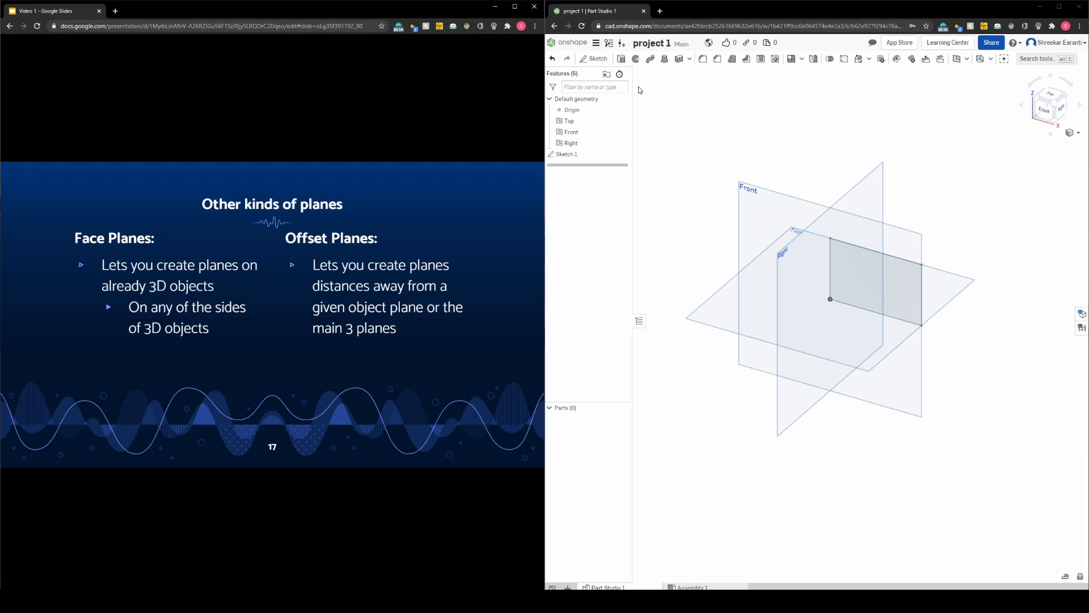
pyautogui.click(622, 60)
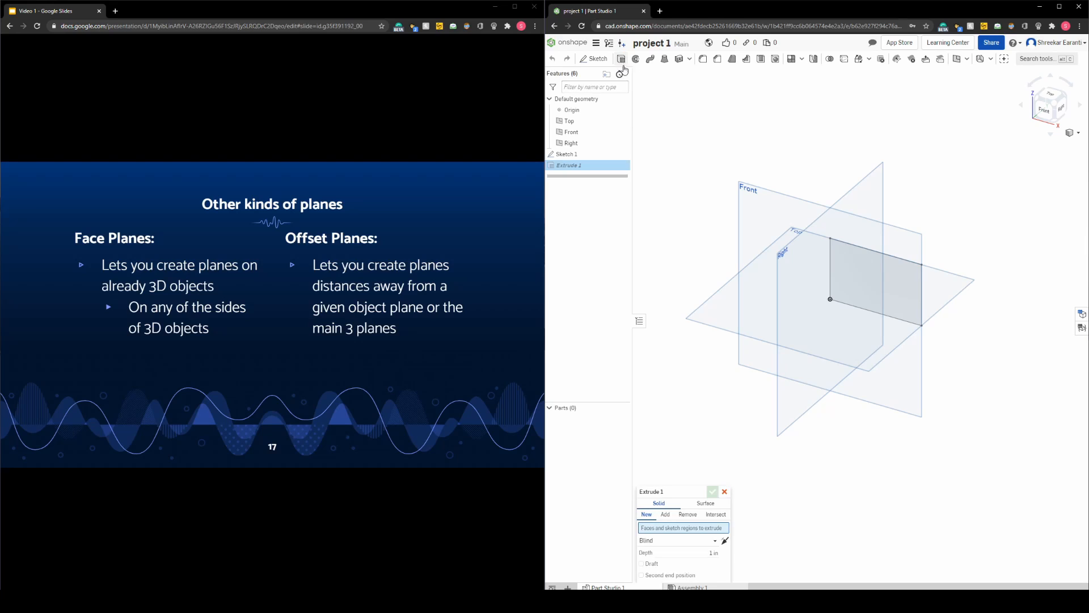
pyautogui.moveTo(678, 491); pyautogui.dragTo(678, 389)
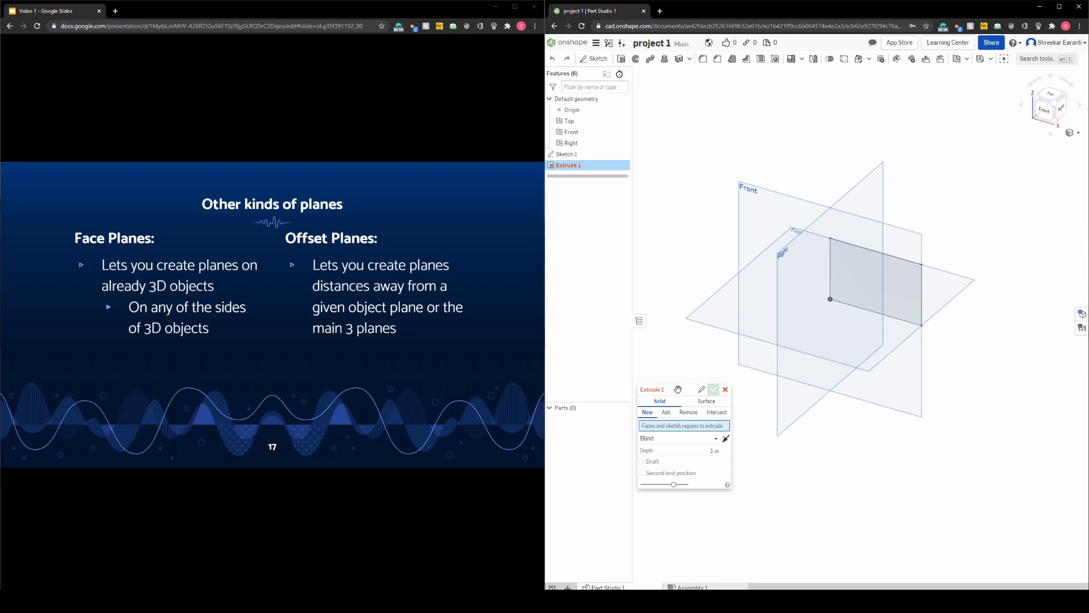
pyautogui.click(898, 300)
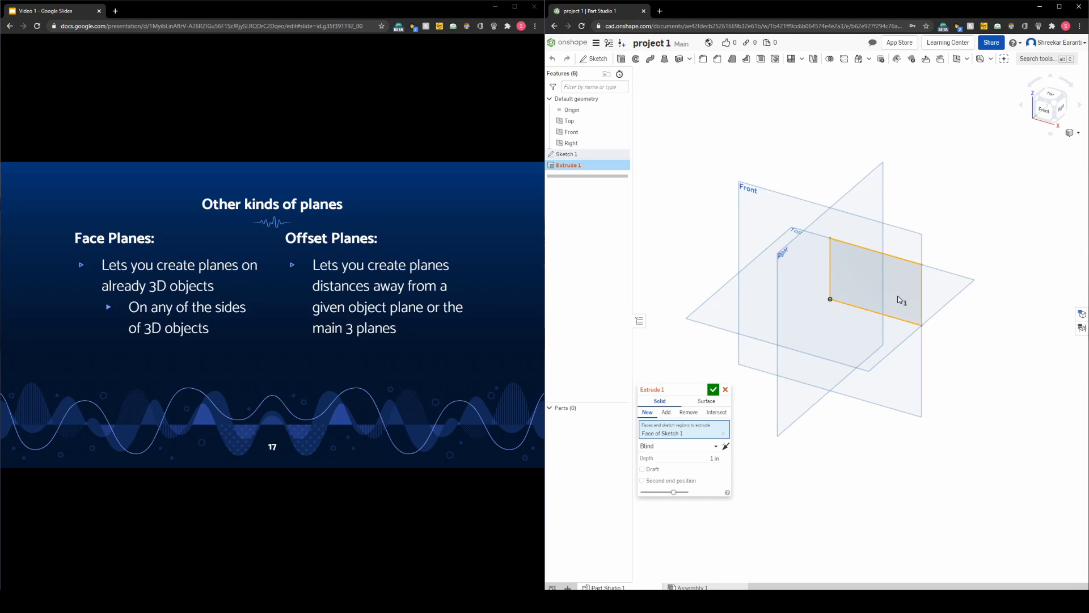
pyautogui.click(702, 459)
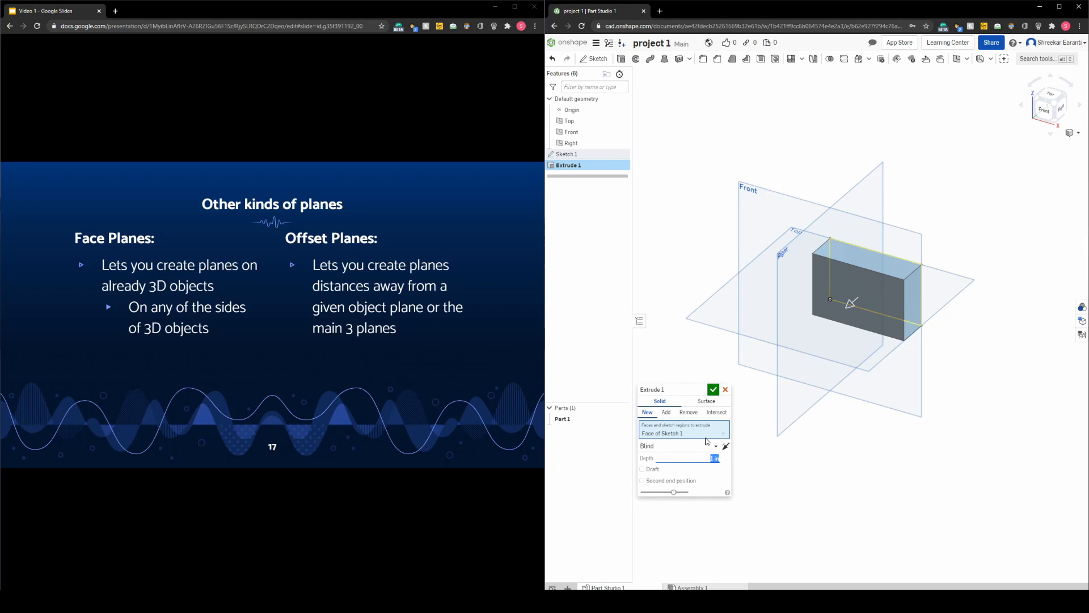
pyautogui.write('3')
pyautogui.click(713, 389)
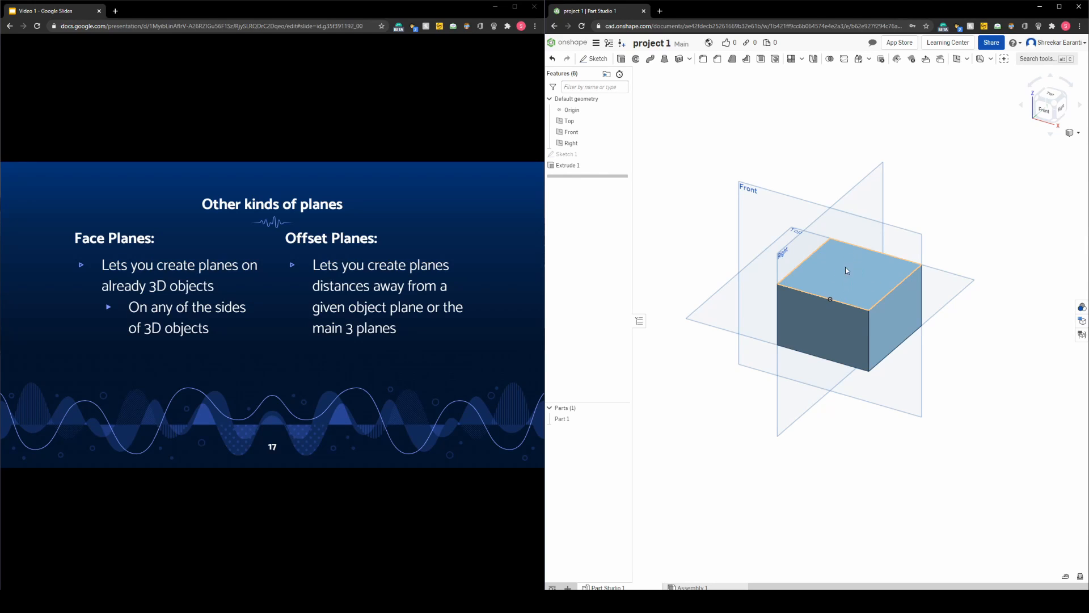
# Start a sketch on the block's top face, inspect that face plane from different views, and cancel the sketch
pyautogui.click(597, 59)
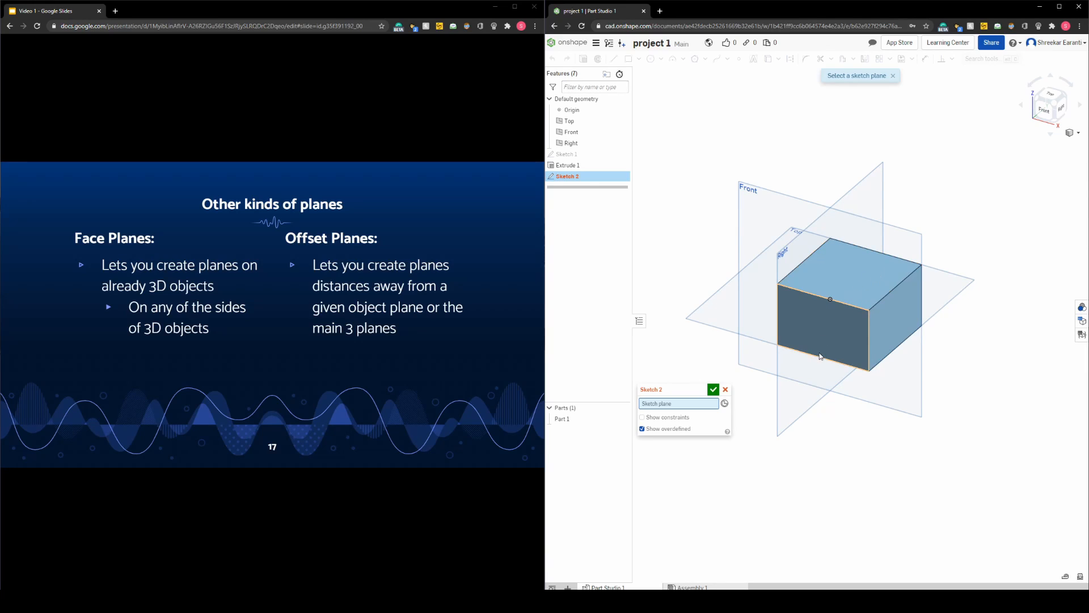
pyautogui.click(1043, 116)
pyautogui.click(1043, 118)
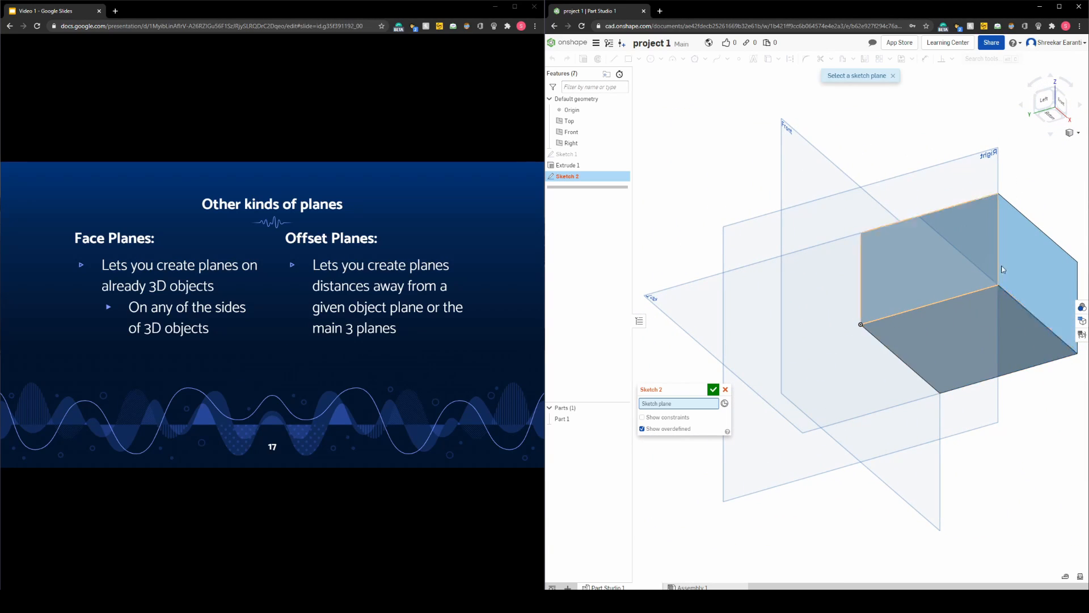
pyautogui.click(1061, 103)
pyautogui.click(1061, 104)
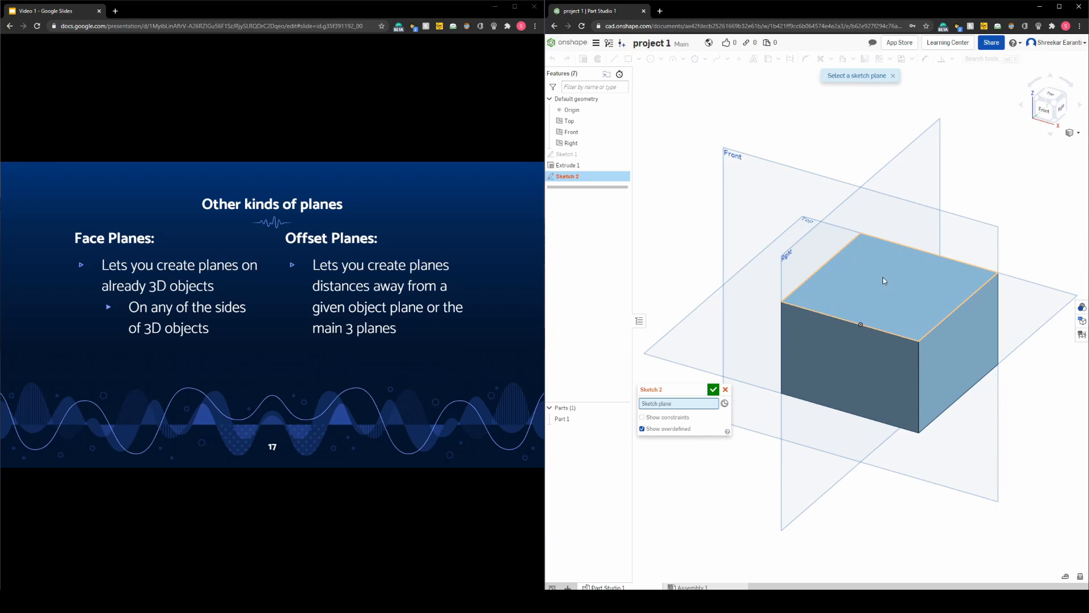
pyautogui.click(880, 282)
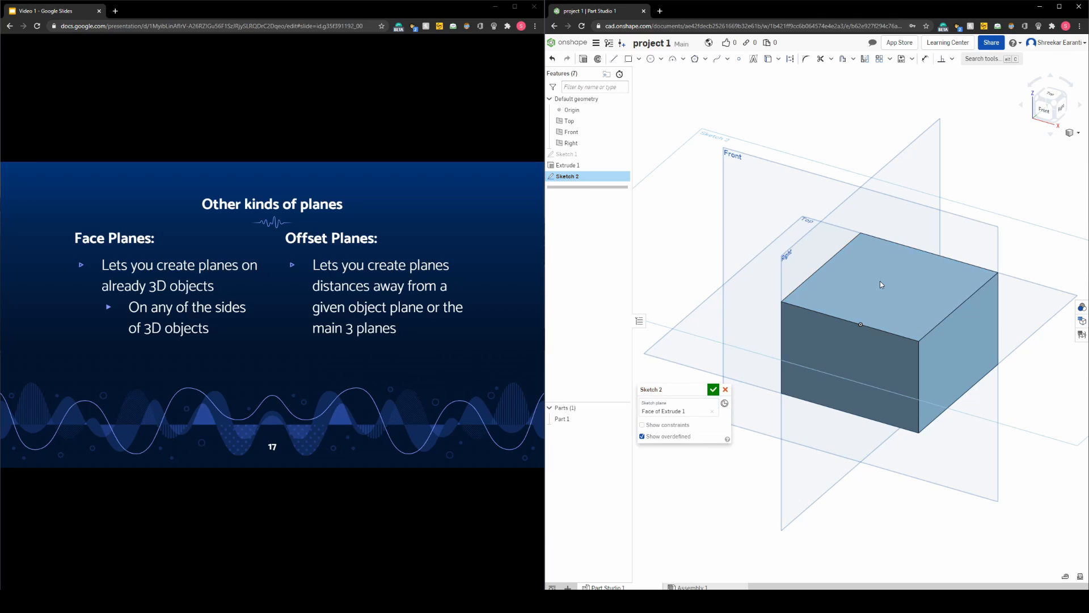
pyautogui.click(1057, 113)
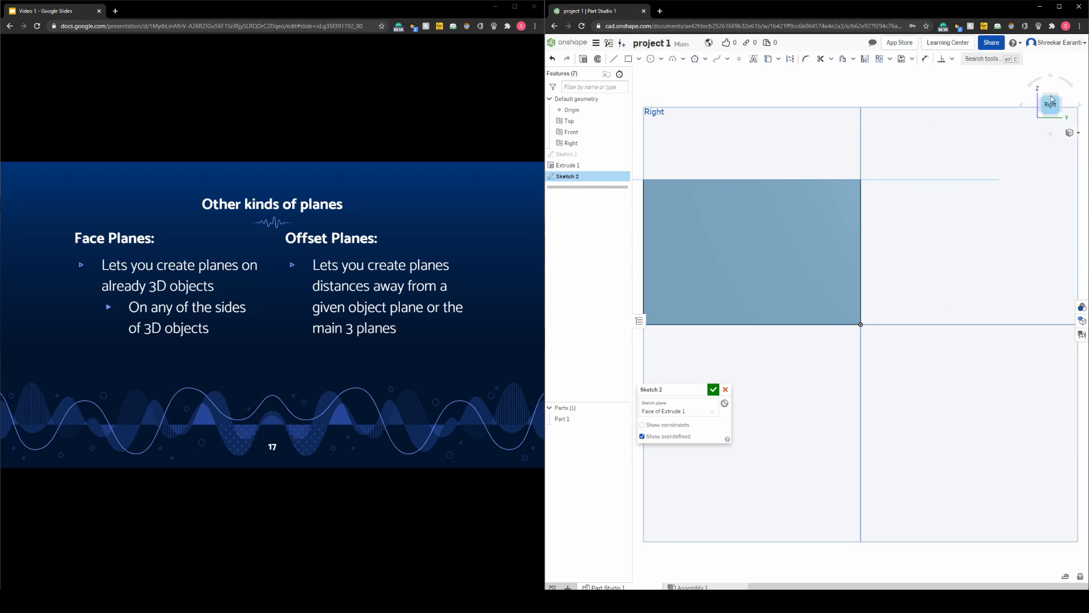
pyautogui.click(1040, 96)
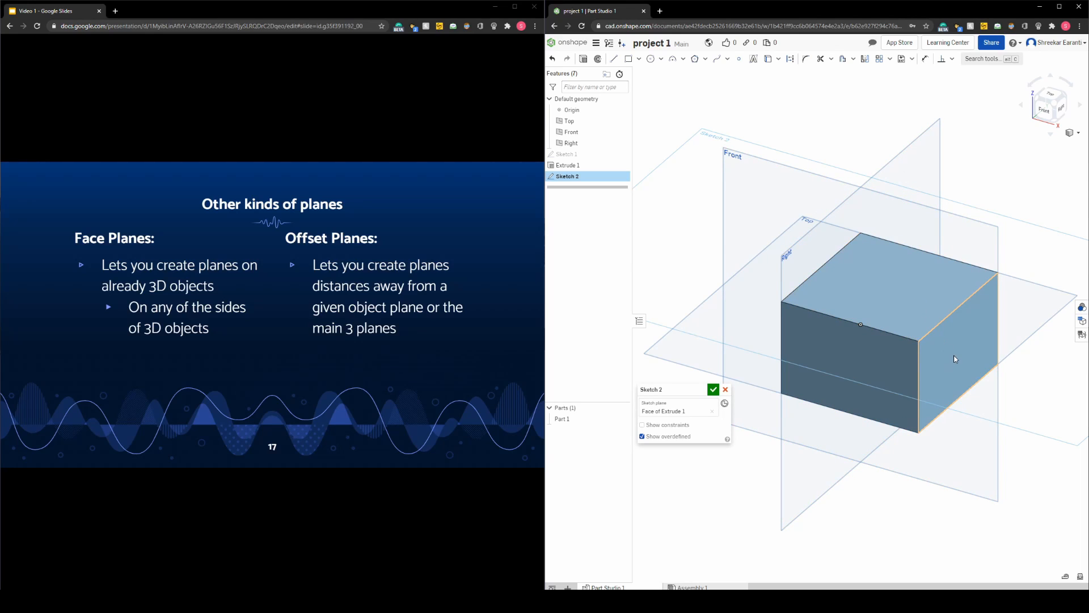
pyautogui.click(726, 389)
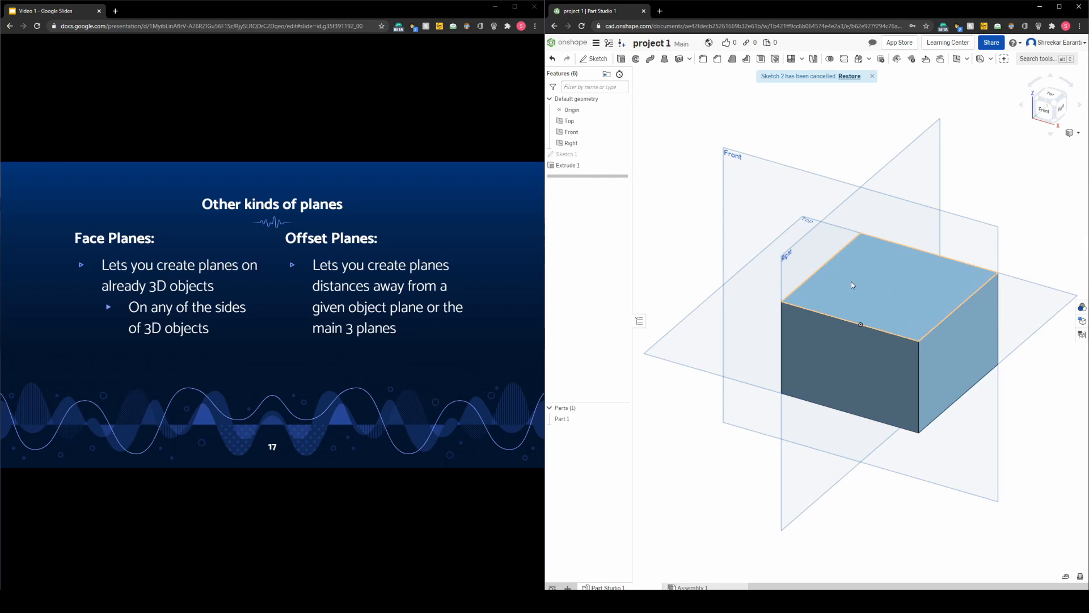
# Create an offset surface 10 in above the block's top face
pyautogui.scroll(-1, 725, 194)
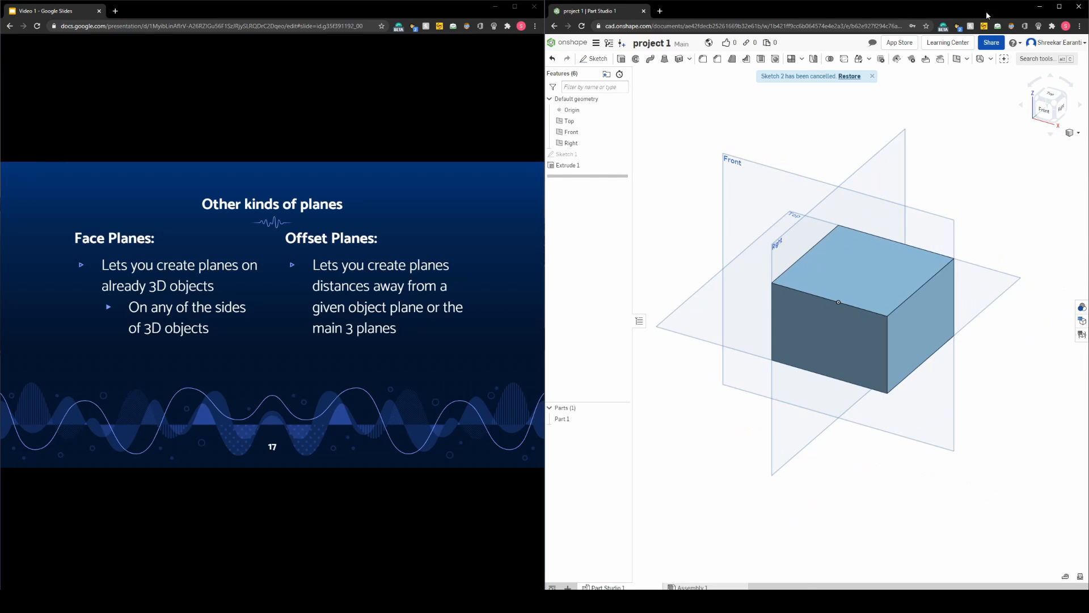
pyautogui.click(966, 59)
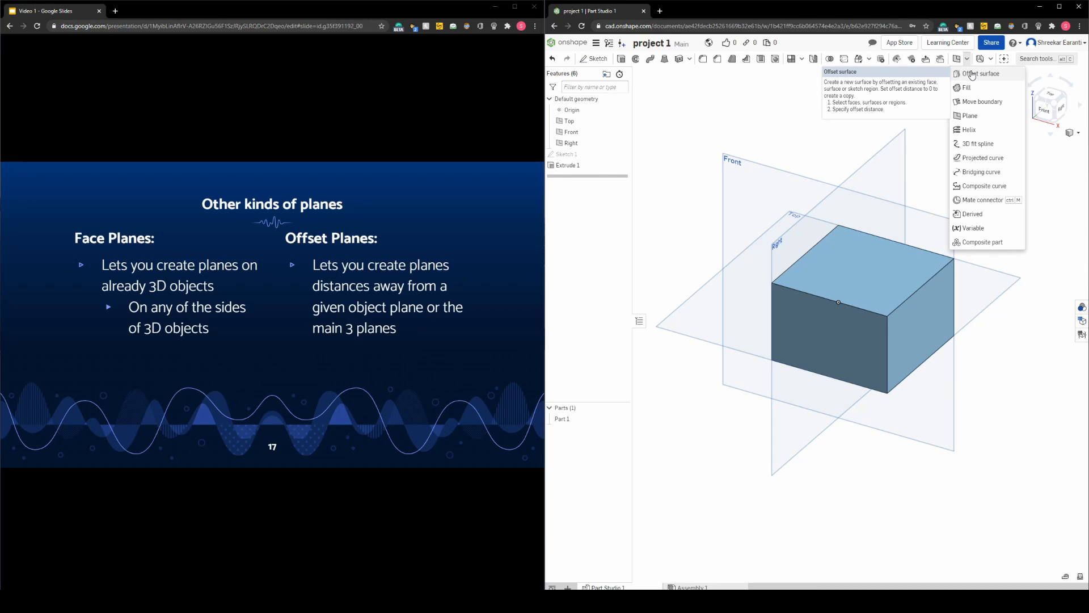
pyautogui.click(972, 74)
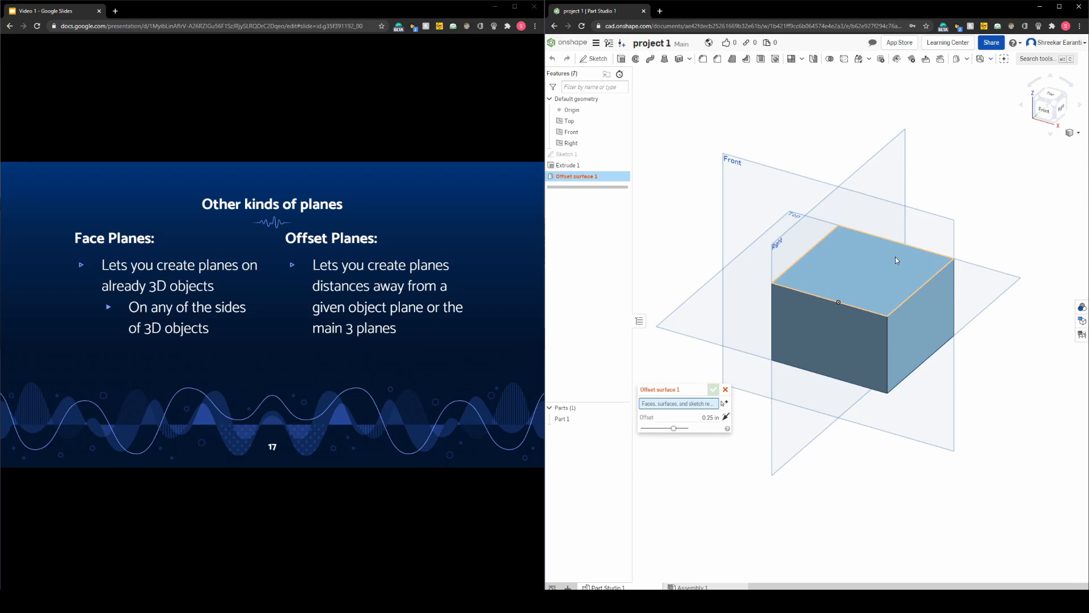
pyautogui.scroll(-2, 896, 257)
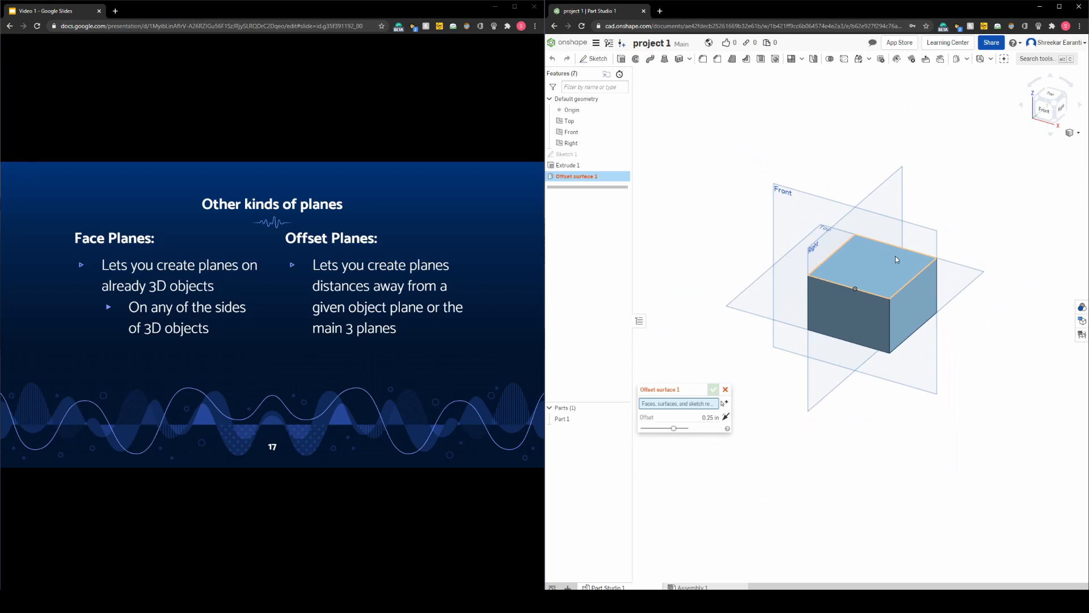
pyautogui.click(869, 272)
pyautogui.click(695, 425)
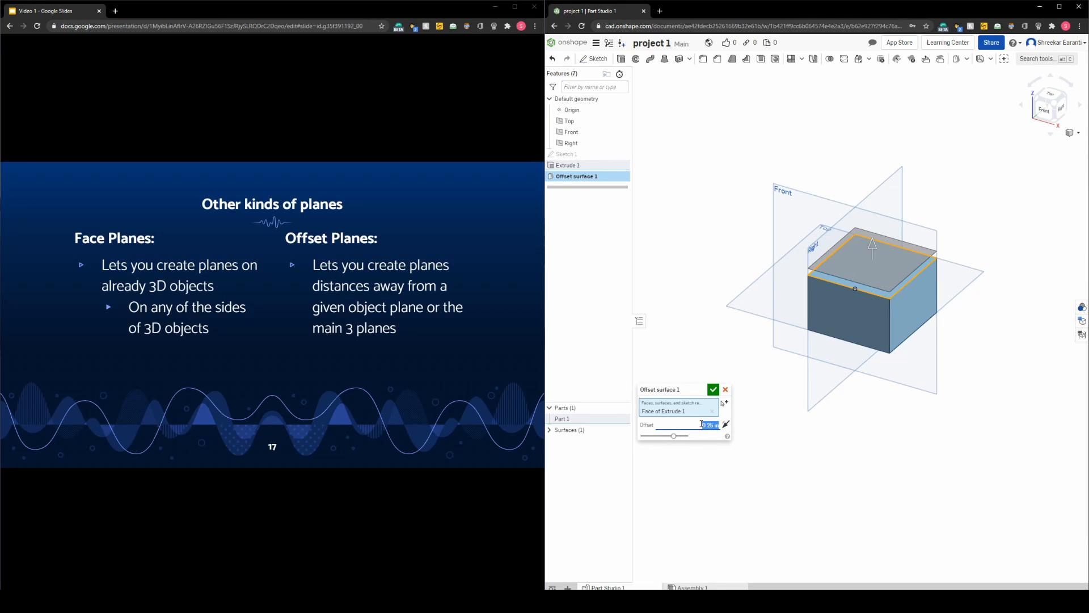
pyautogui.write('10')
pyautogui.scroll(-2, 845, 264)
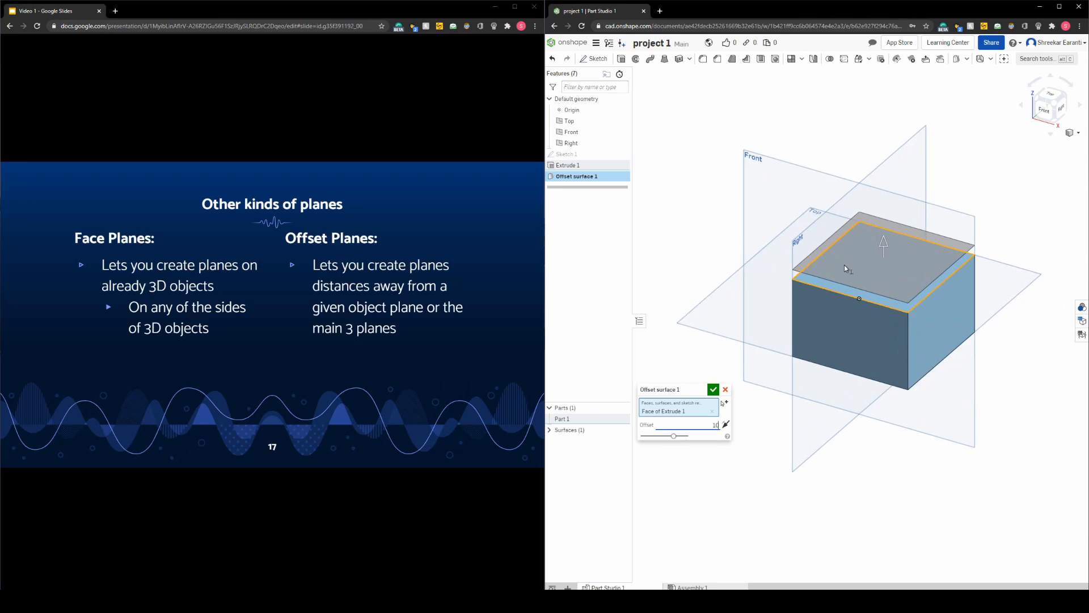
pyautogui.click(713, 389)
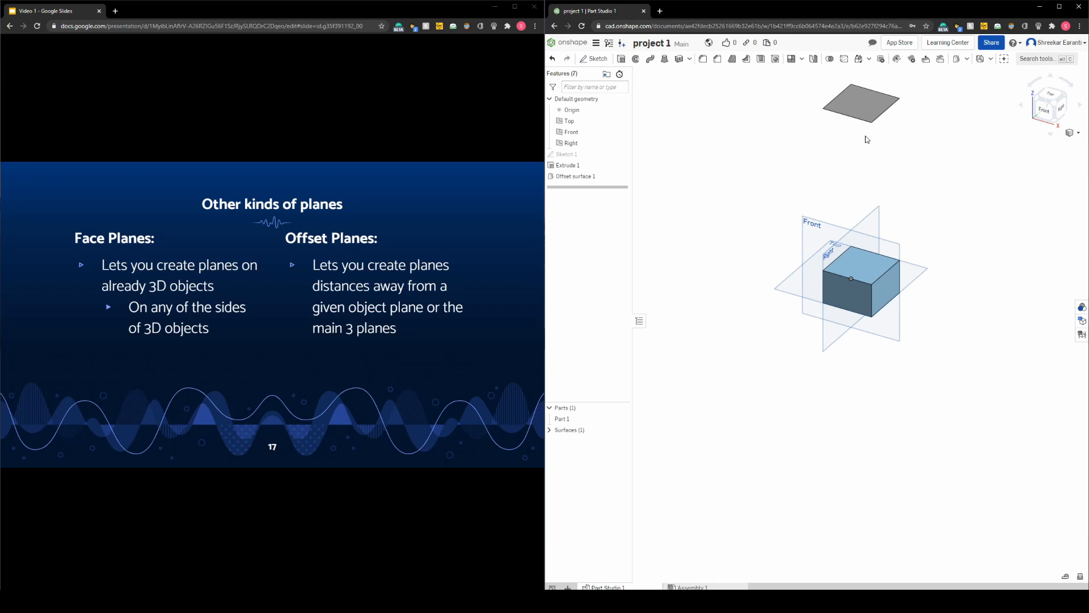
# Start a sketch on the offset surface and draw a small corner rectangle on its plane, behind the surface
pyautogui.click(599, 59)
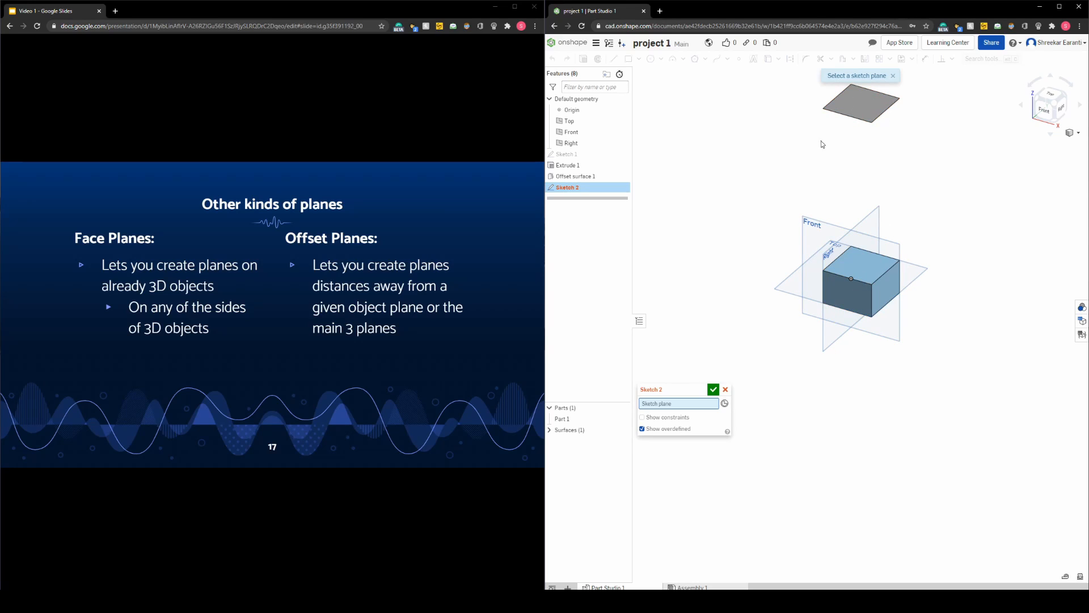
pyautogui.click(847, 116)
pyautogui.scroll(-3, 848, 215)
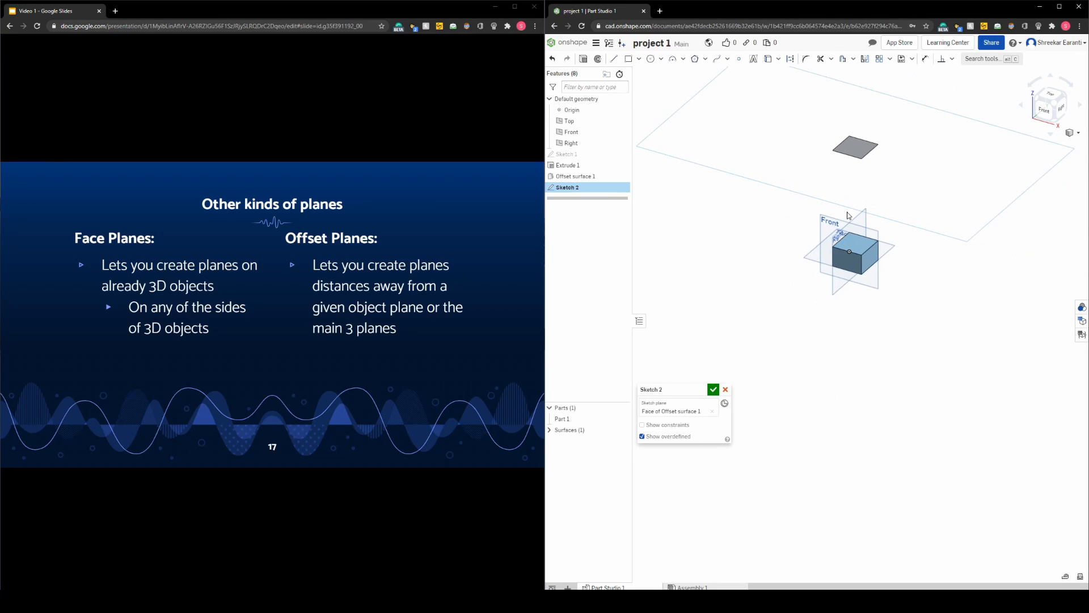
pyautogui.scroll(-2, 847, 215)
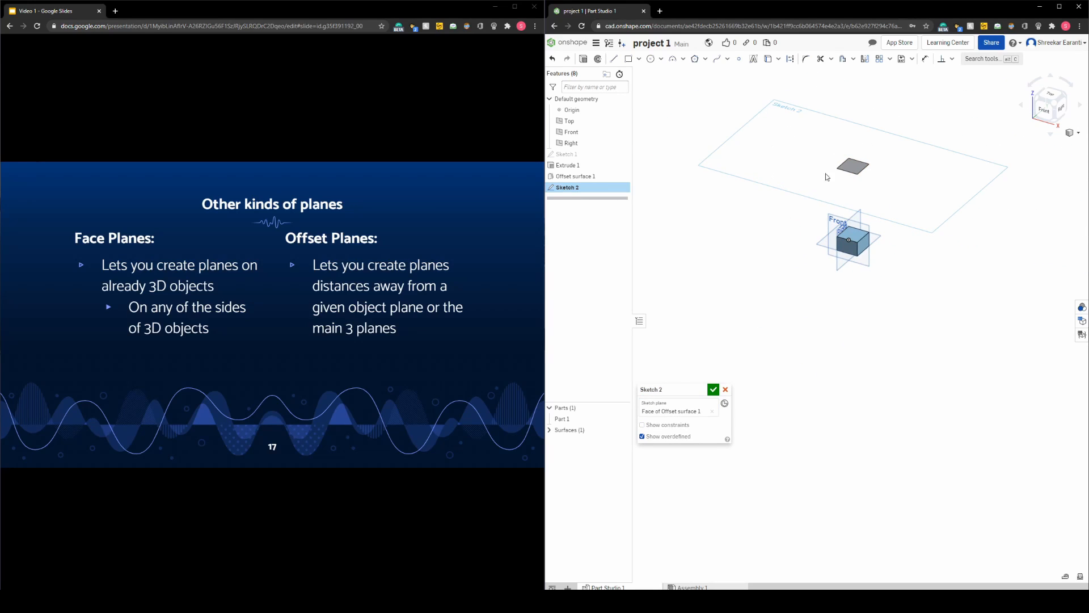
pyautogui.click(628, 58)
pyautogui.moveTo(822, 130); pyautogui.dragTo(837, 147)
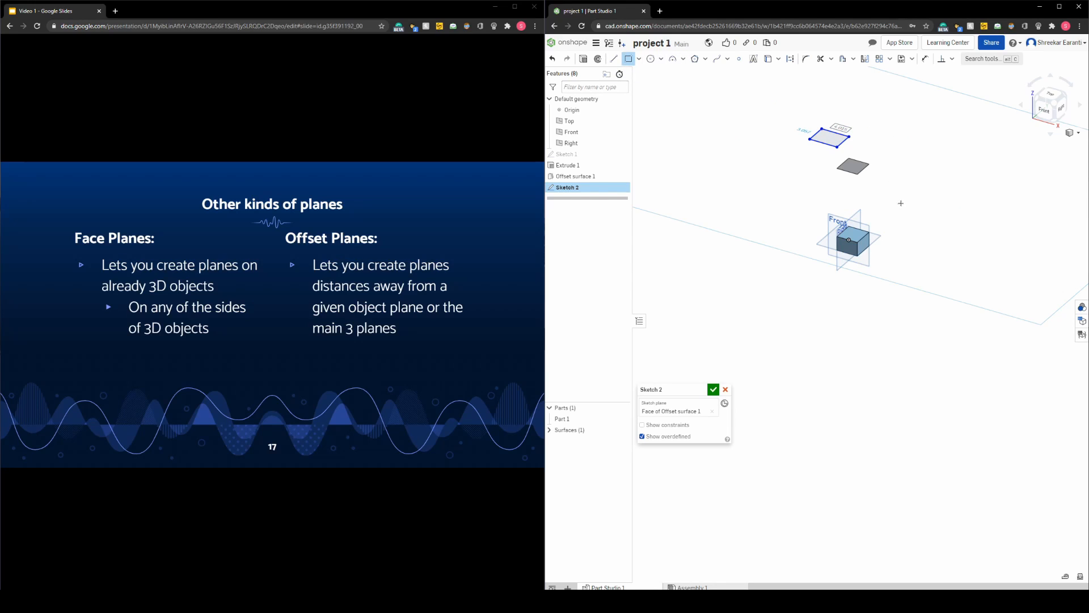
# Undo the rectangle and the sketch plane selection
pyautogui.hotkey('ctrl', 'z')
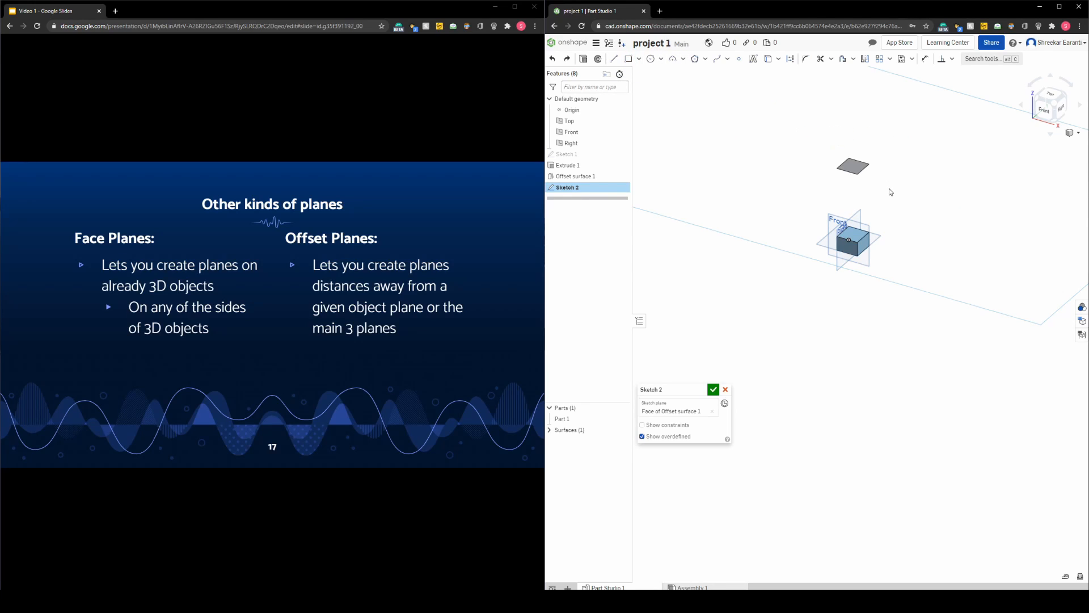
pyautogui.hotkey('ctrl', 'z')
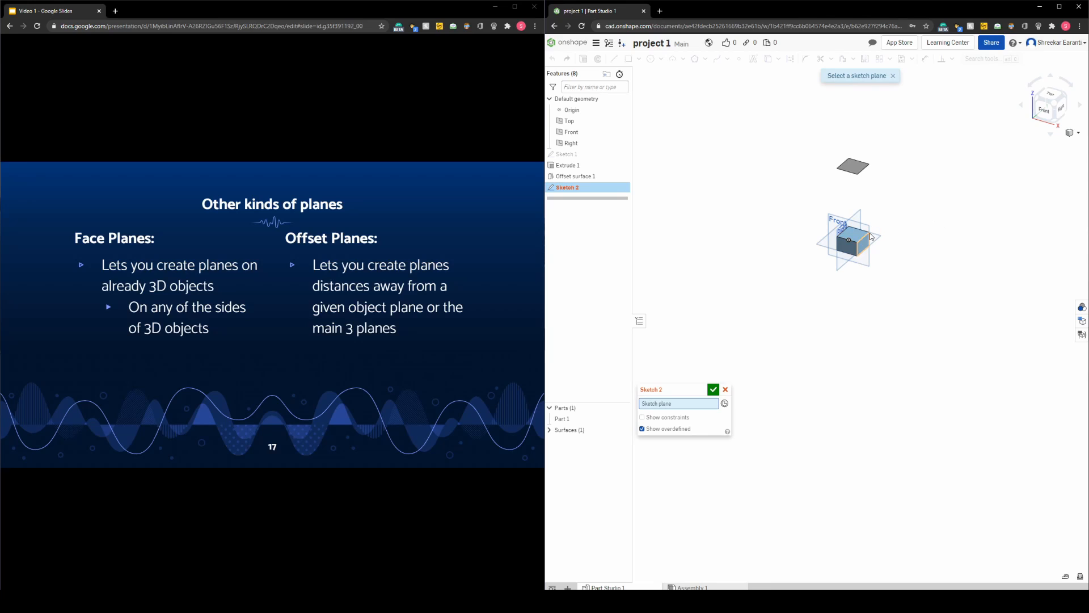
pyautogui.scroll(-2, 883, 131)
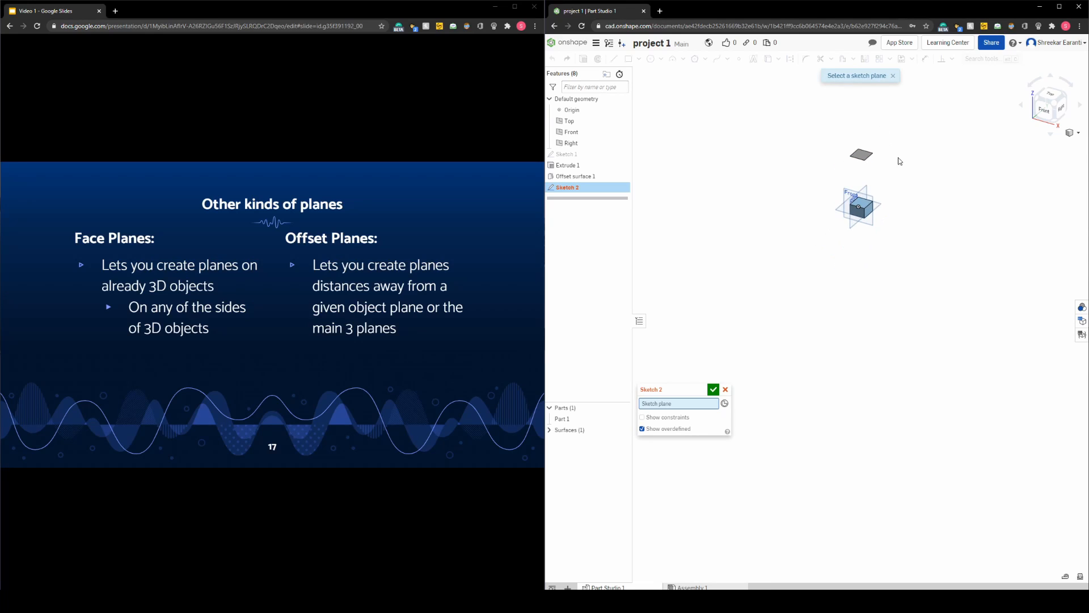
pyautogui.scroll(4, 900, 160)
pyautogui.scroll(1, 803, 133)
pyautogui.scroll(2, 800, 145)
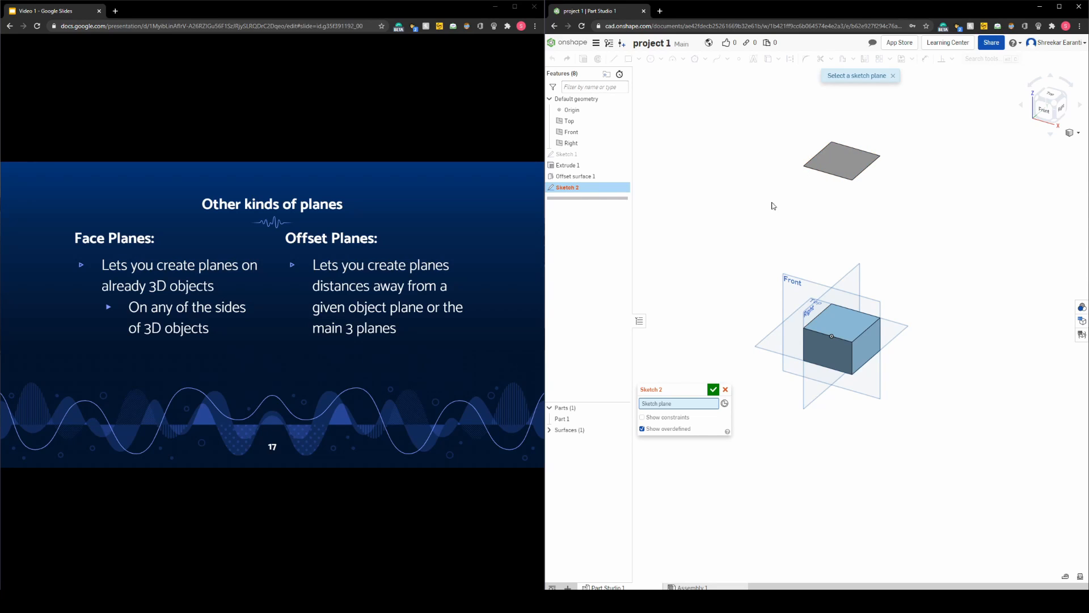
# Advance the presentation to the concept review slide and cancel the unfinished sketch
pyautogui.click(384, 330)
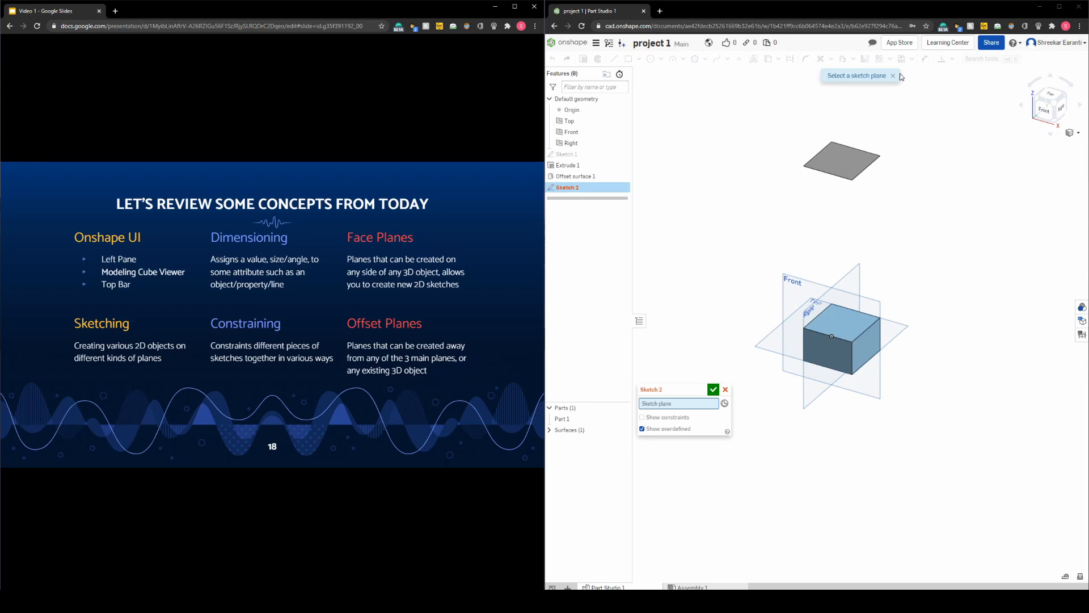
pyautogui.click(725, 389)
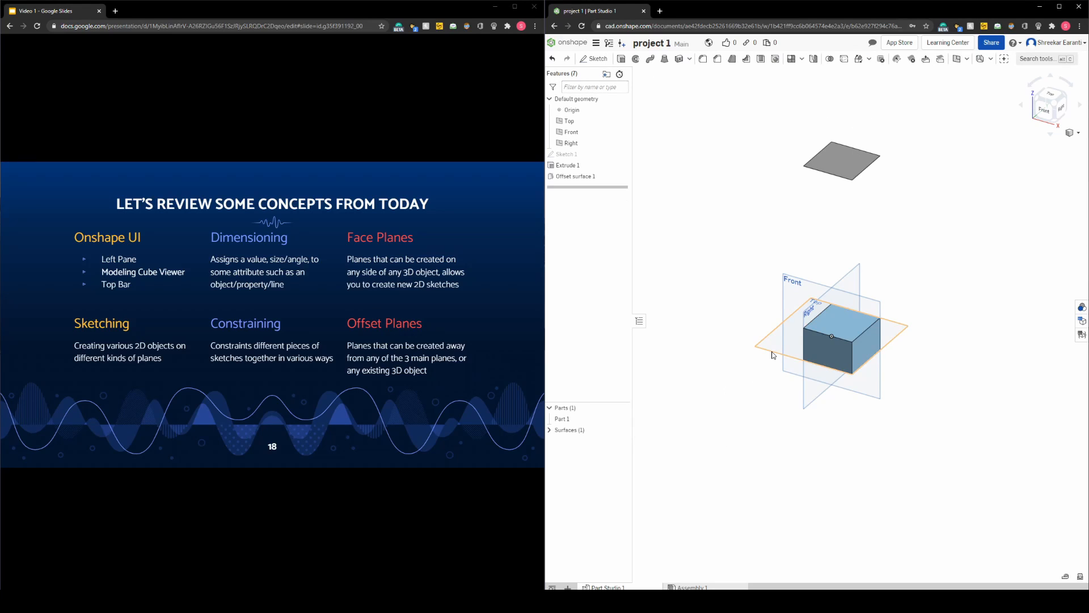